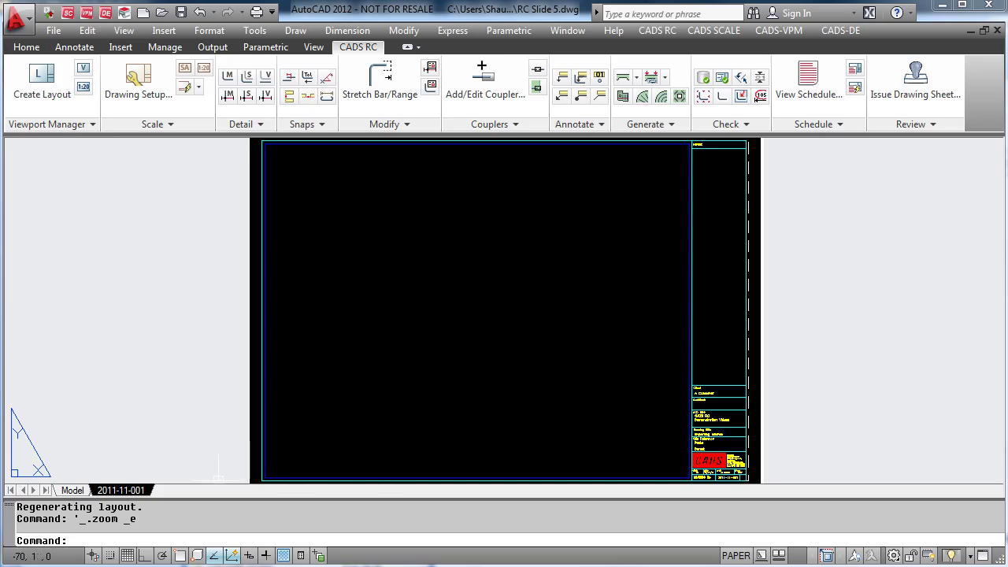
- Leave the 2011-11-001 layout for model space, select the red frame, and list the CADS RC detailers
left_click(75, 491)
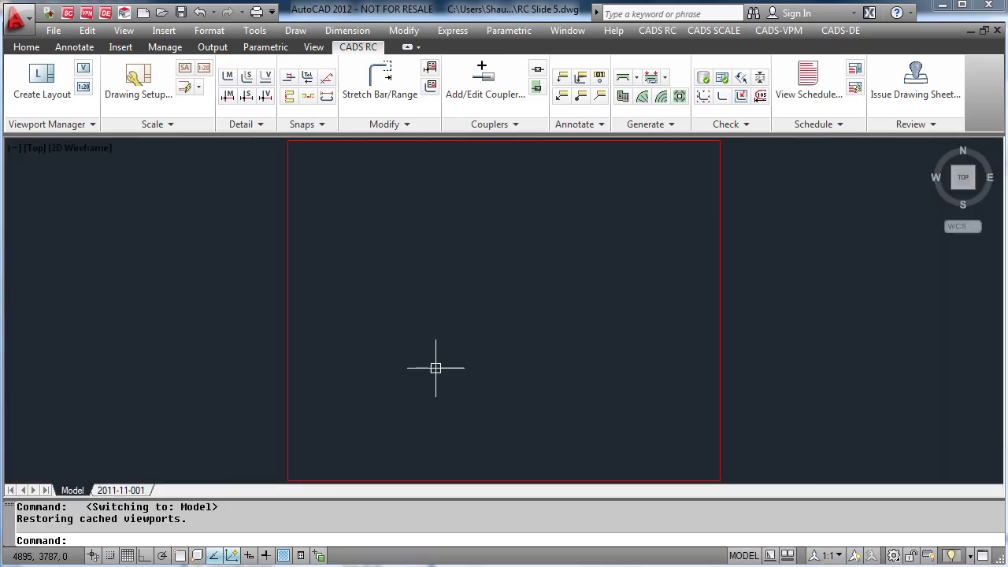
left_click(635, 141)
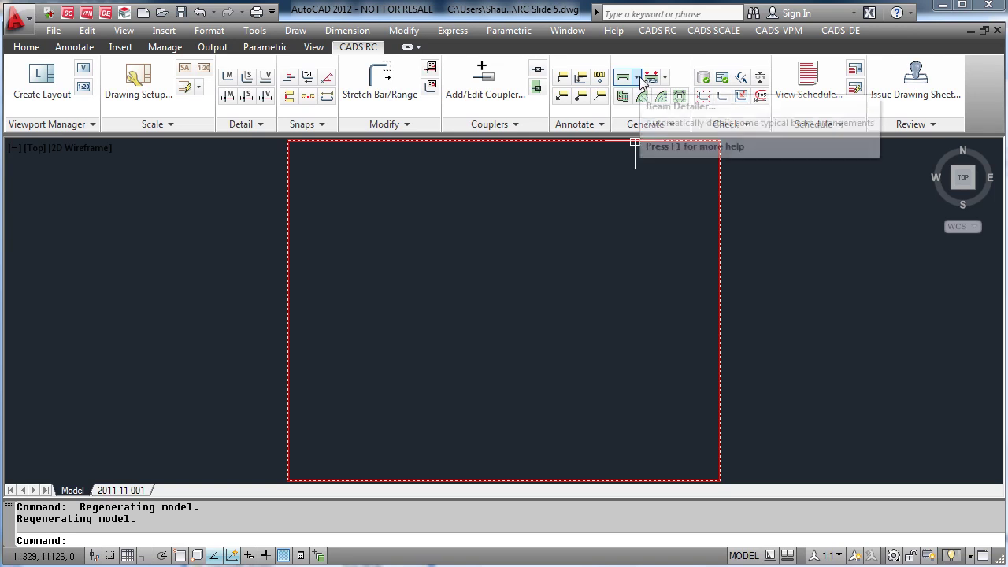
left_click(640, 79)
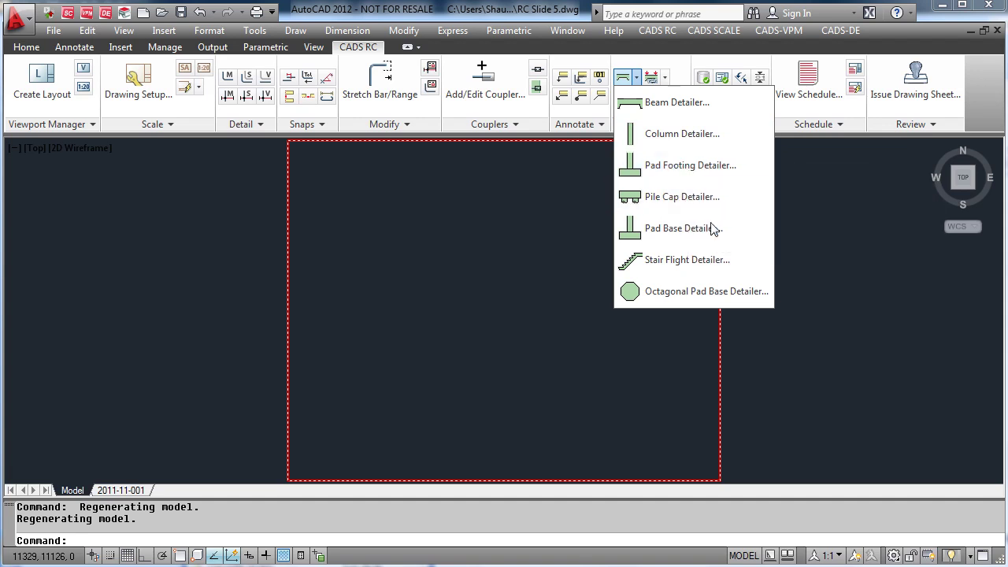
- Start the Stair Flight Detailer for the Stair member and step through its defaults
left_click(727, 270)
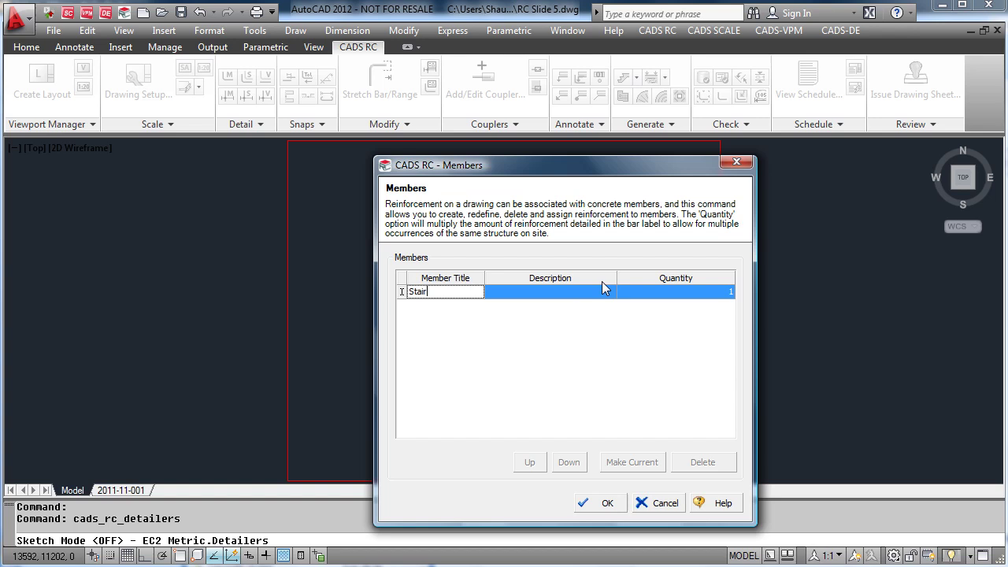
left_click(609, 504)
double_click(447, 233)
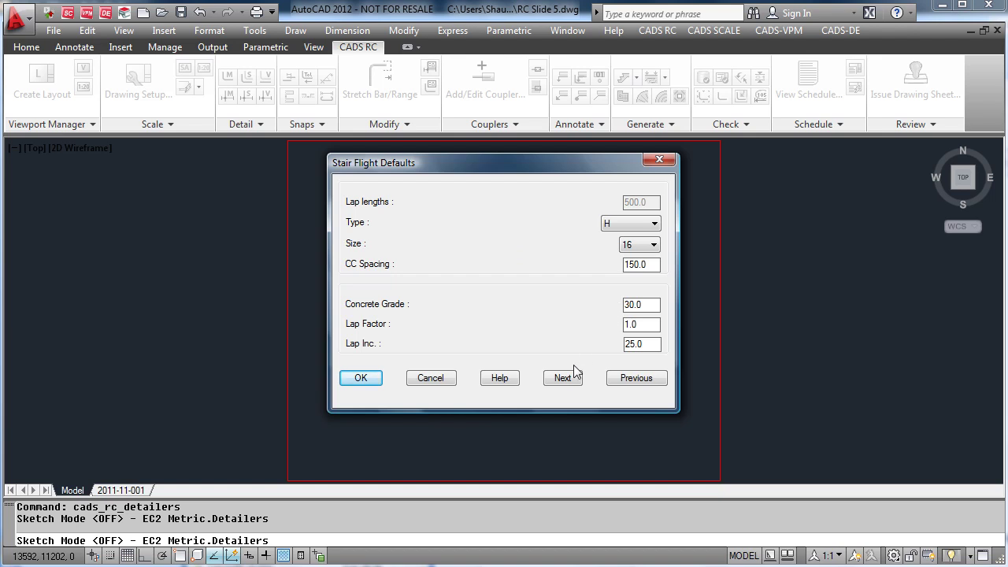
left_click(564, 378)
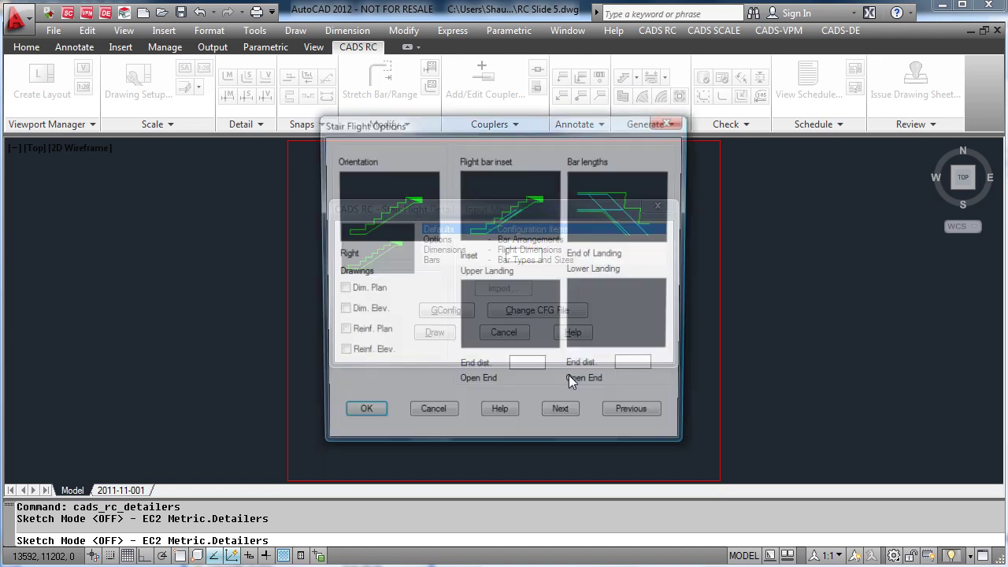
- Set bar lengths to End of Landing and the lower landing to Open End
left_click(618, 207)
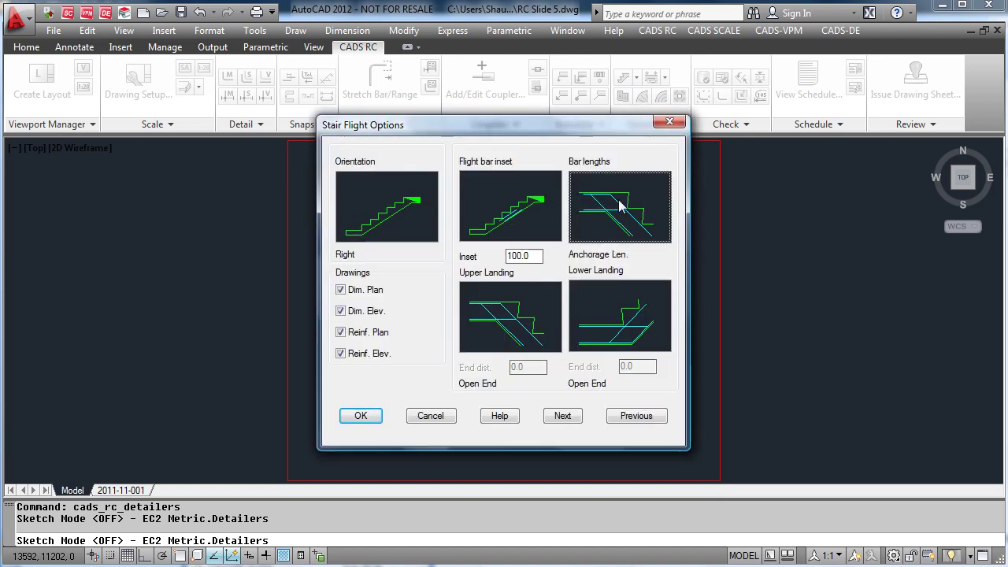
left_click(623, 233)
left_click(625, 226)
left_click(624, 226)
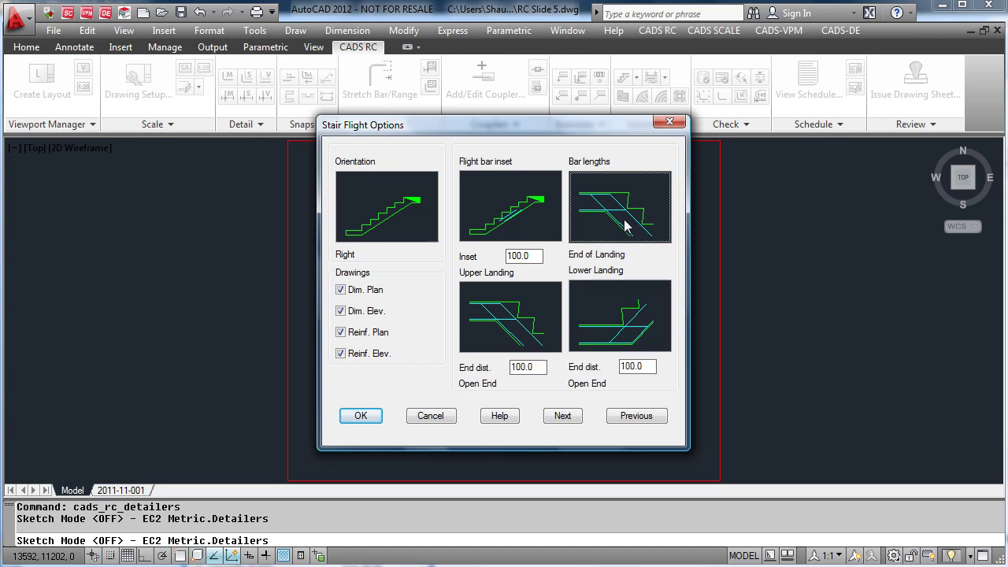
left_click(606, 341)
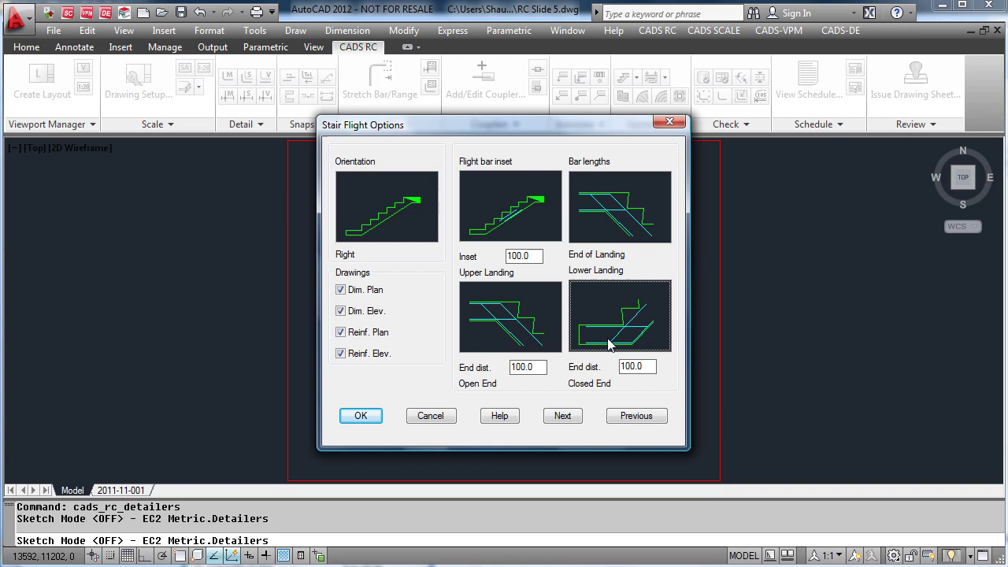
left_click(608, 344)
left_click(608, 343)
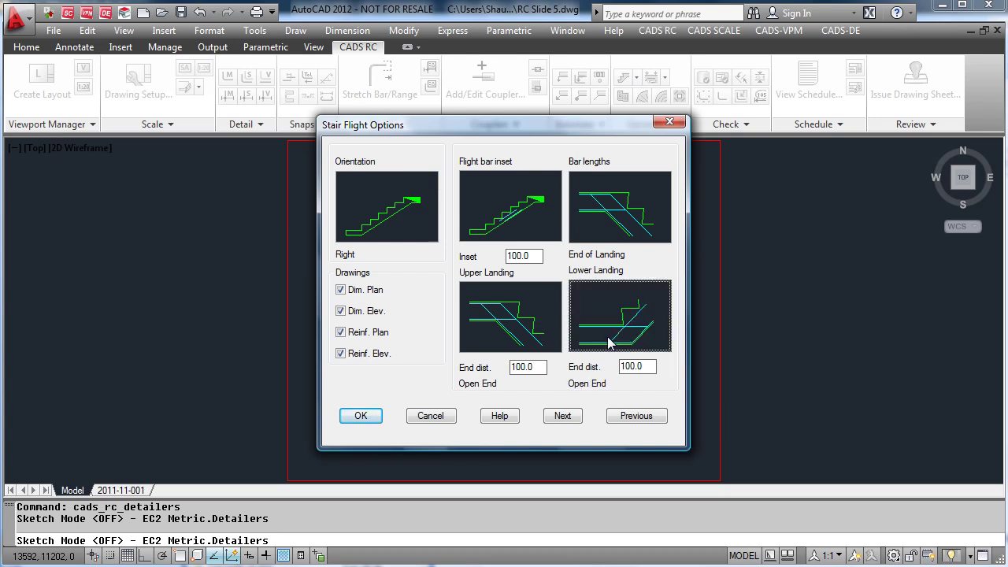
- Accept the ten-riser flight dimensions and reinforcement, then draw the stair flight
left_click(563, 416)
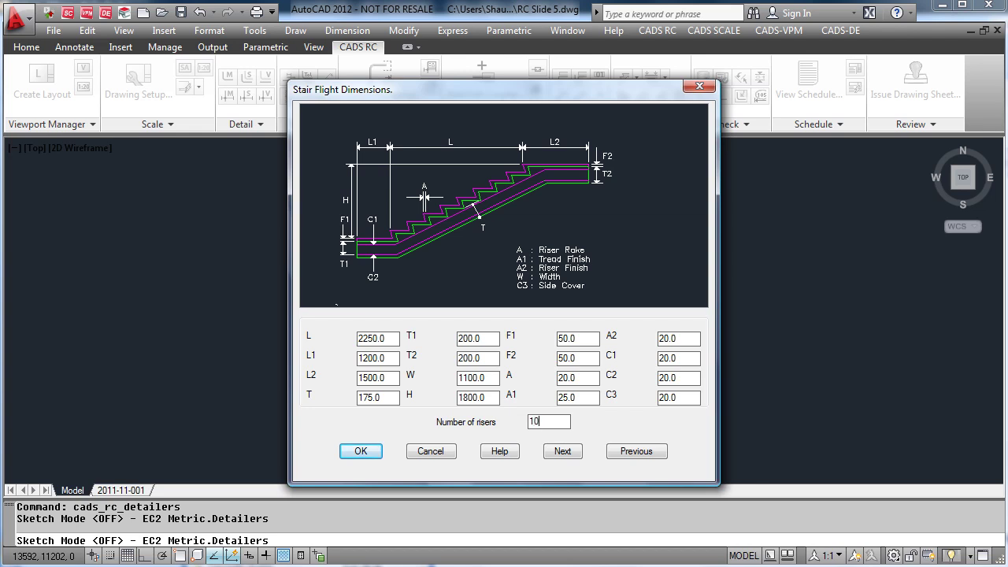
left_click(563, 450)
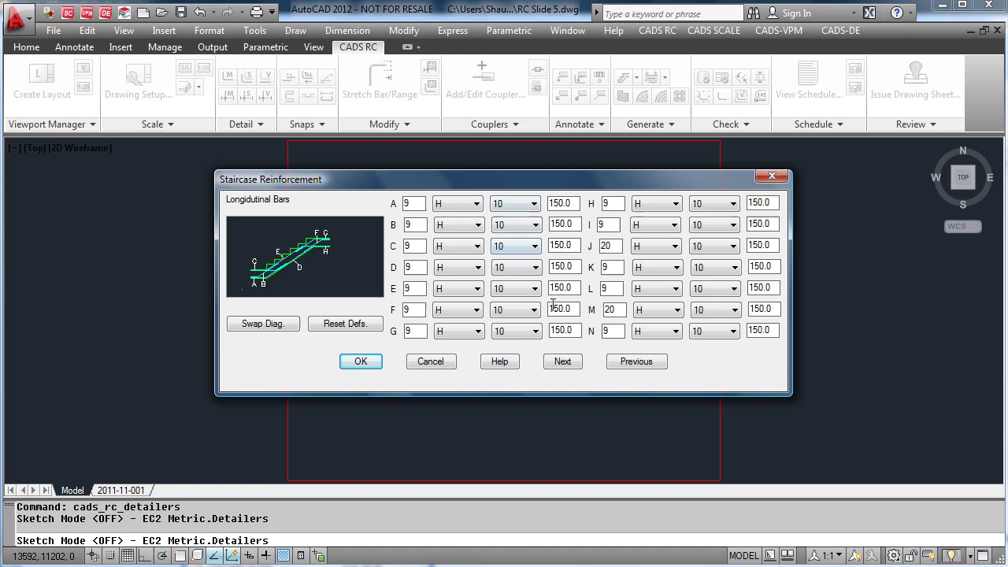
left_click(571, 363)
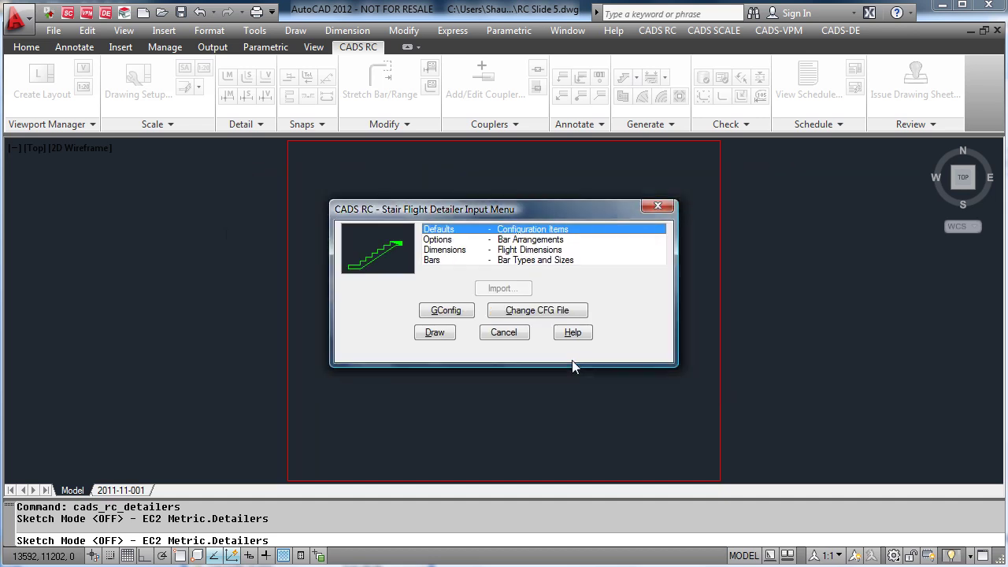
left_click(438, 335)
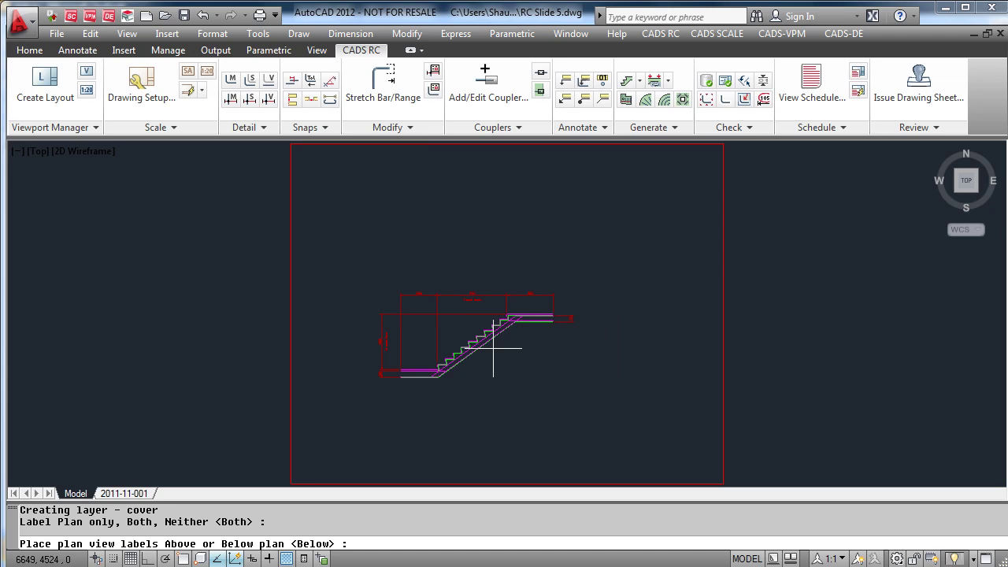
- With labels below and Ortho on, place the stair elevation above its reinforcement plan
key("Return")
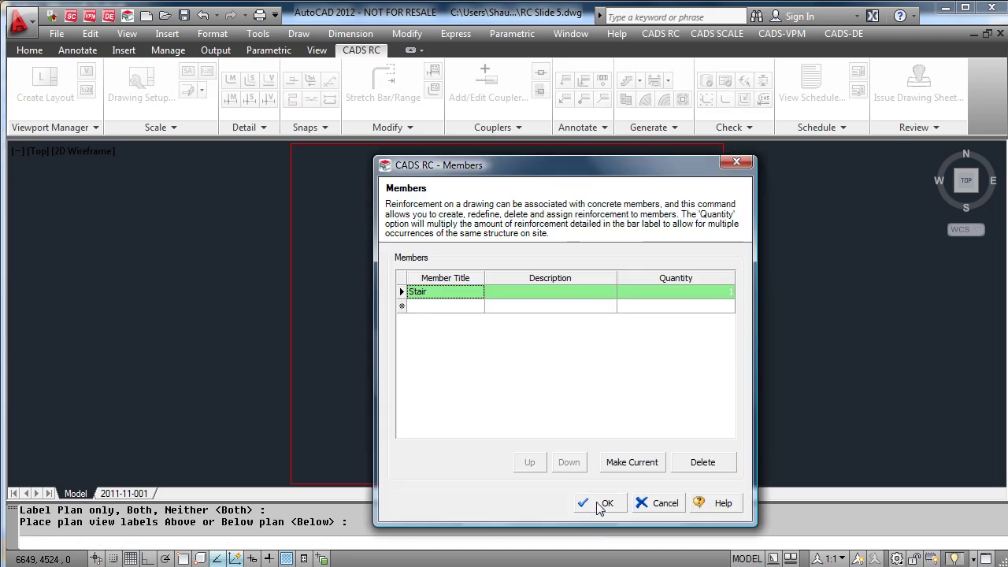
left_click(599, 503)
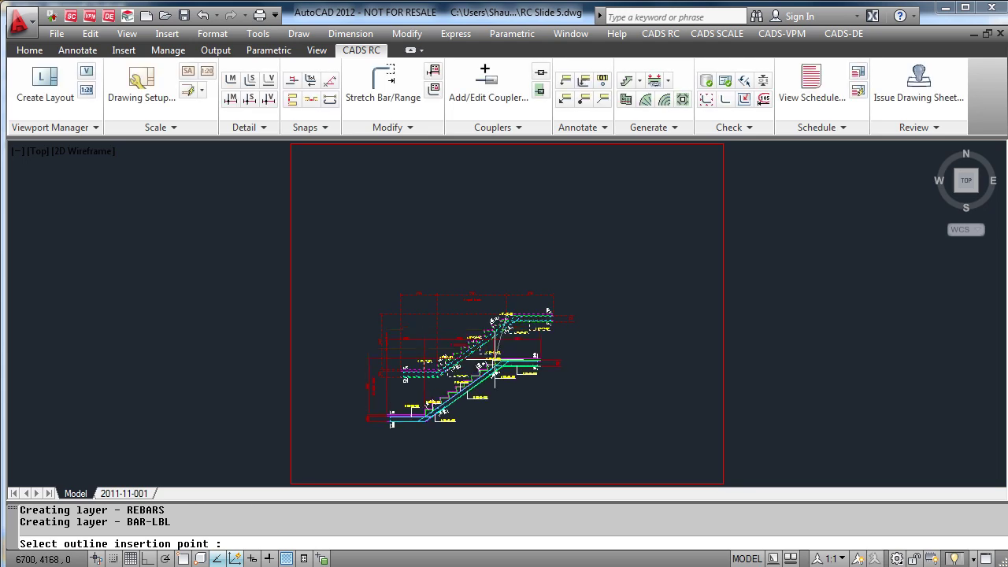
key("F8")
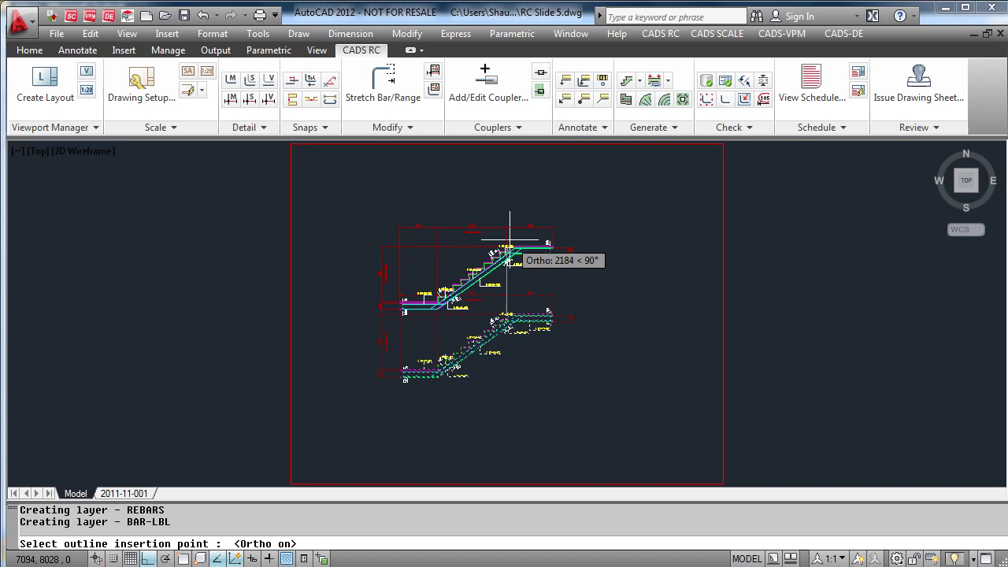
left_click(523, 193)
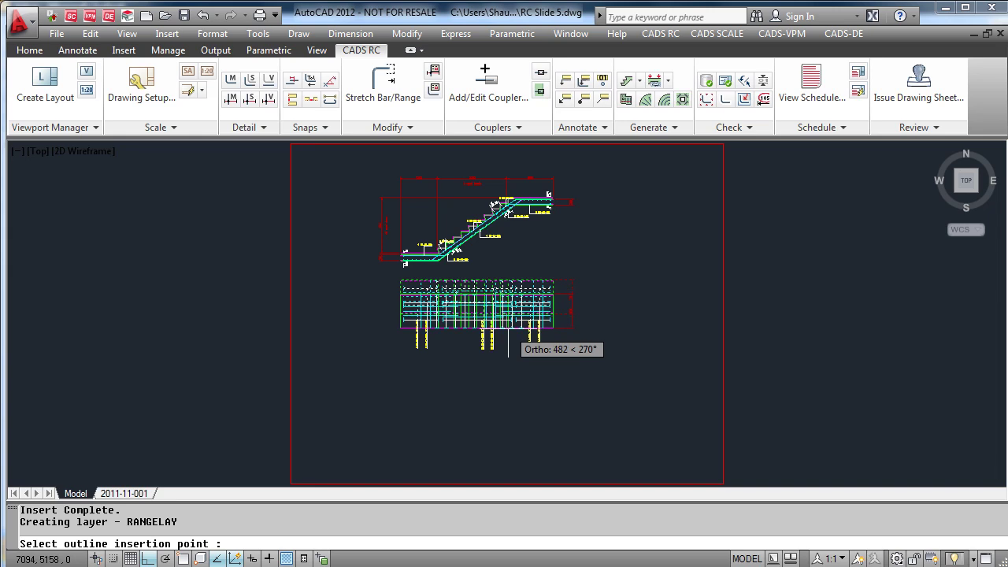
left_click(508, 327)
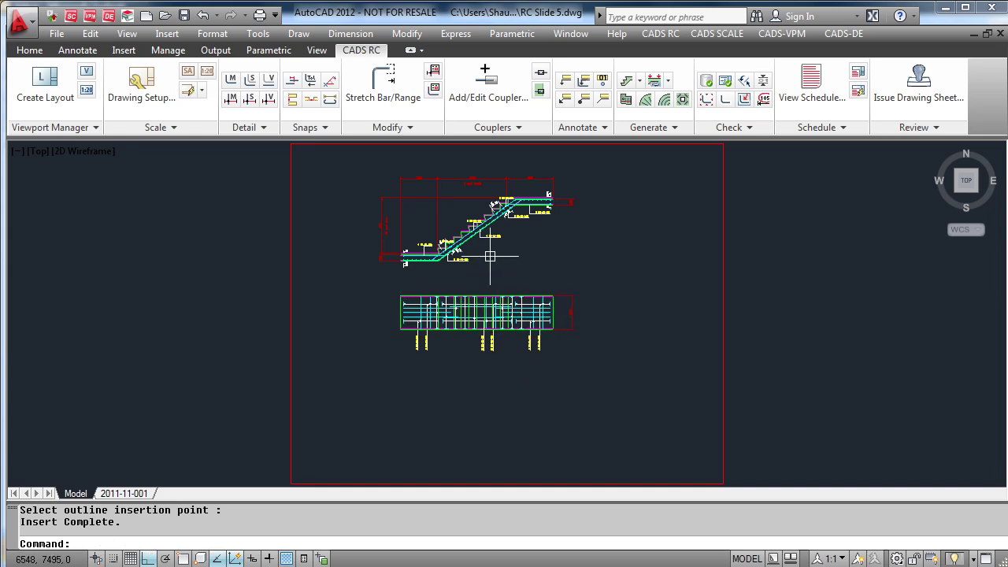
scroll(486, 252, "up", 3)
middle_click_drag(489, 265, 499, 300)
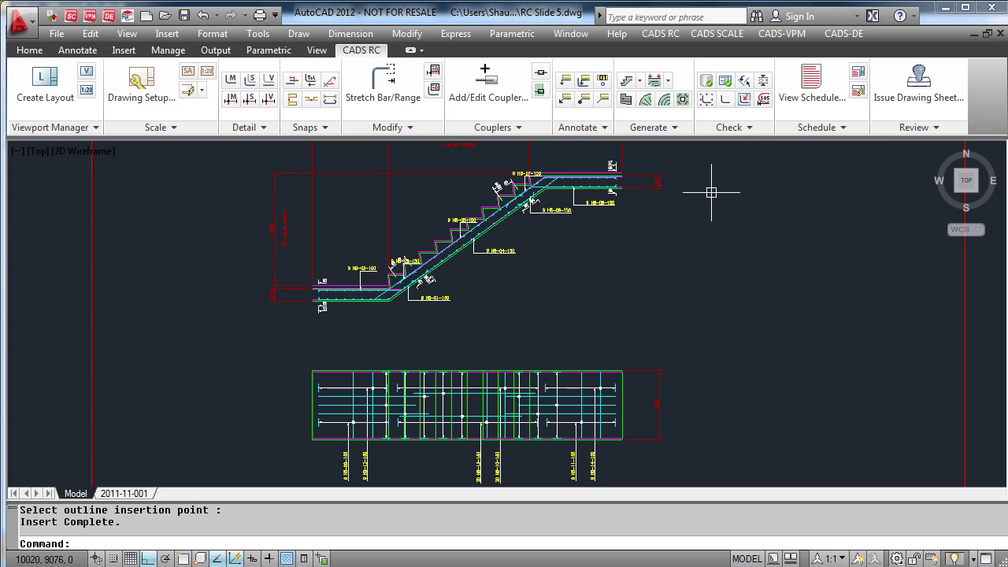
left_click(812, 85)
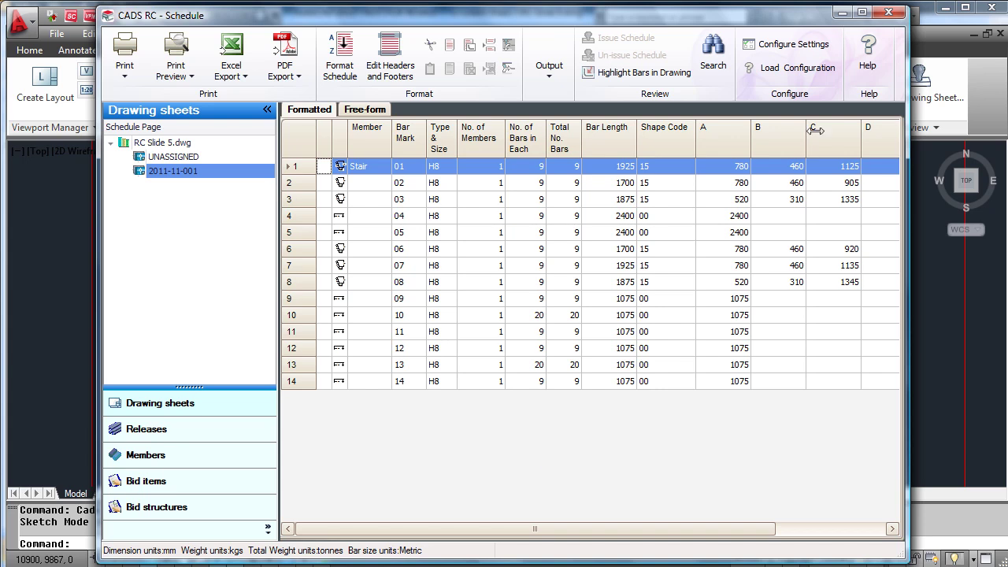
left_click(889, 12)
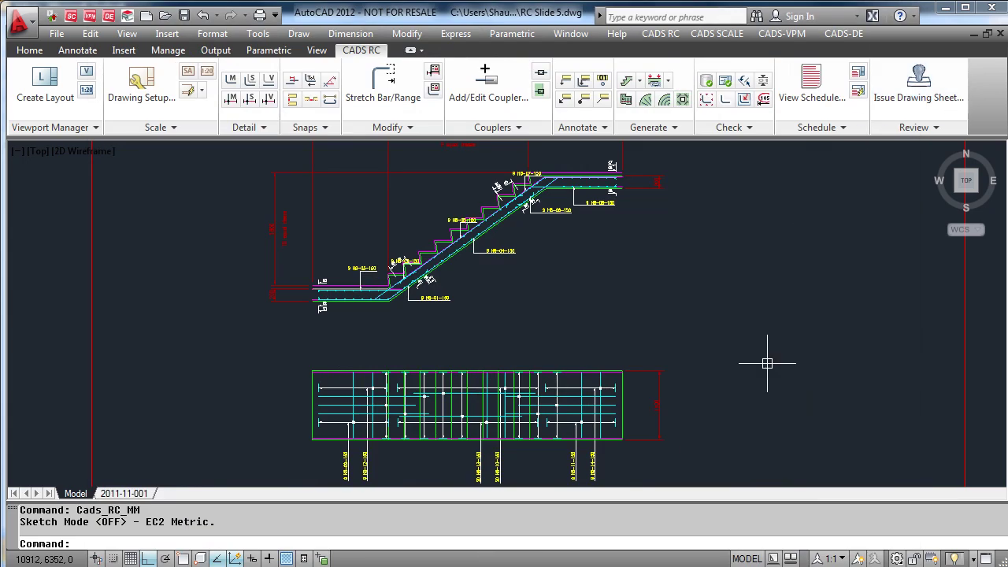
middle_click(769, 356)
- Undo the last action, start the Beam Detailer, and name a new member 'Beam'
key("ctrl+z")
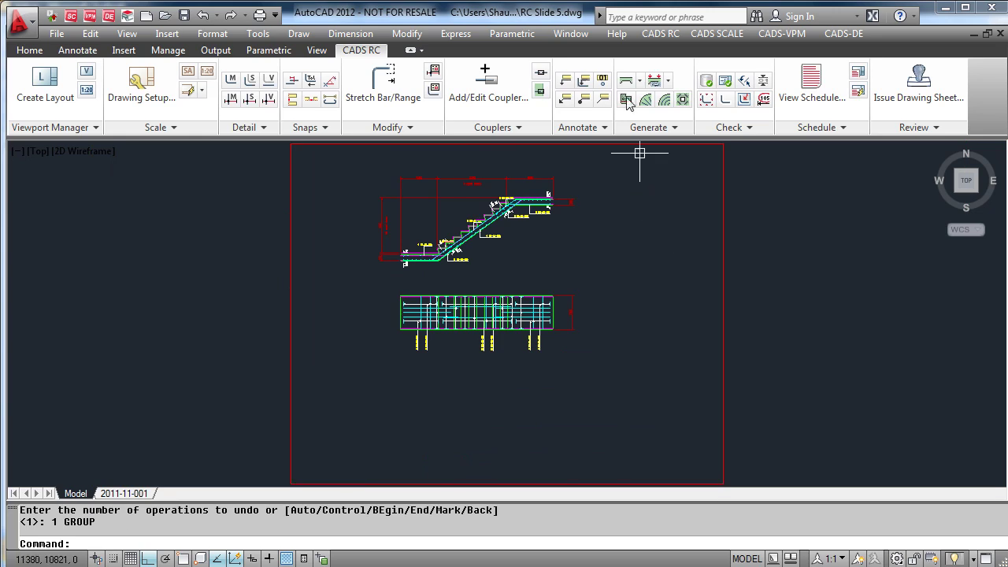
left_click(638, 81)
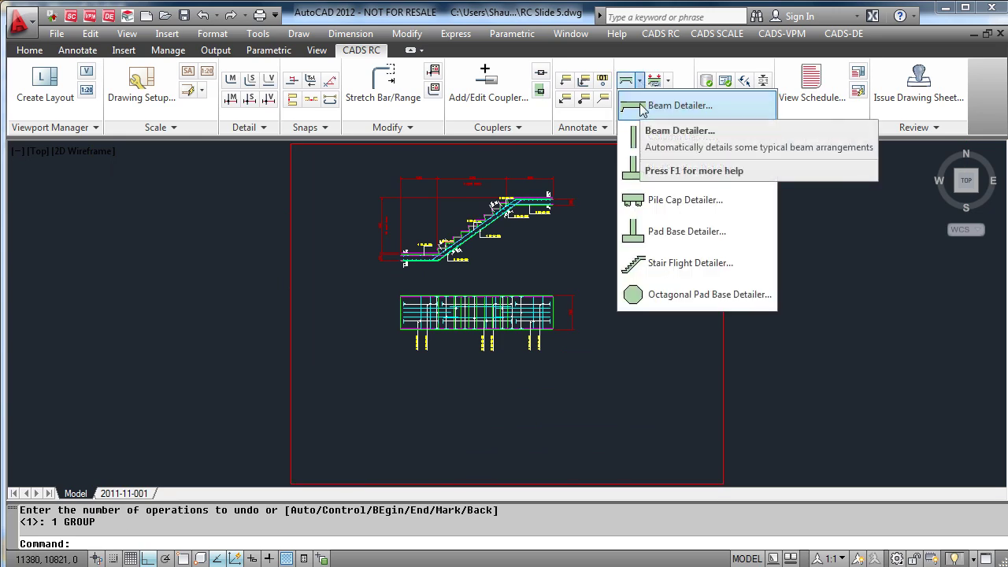
left_click(642, 107)
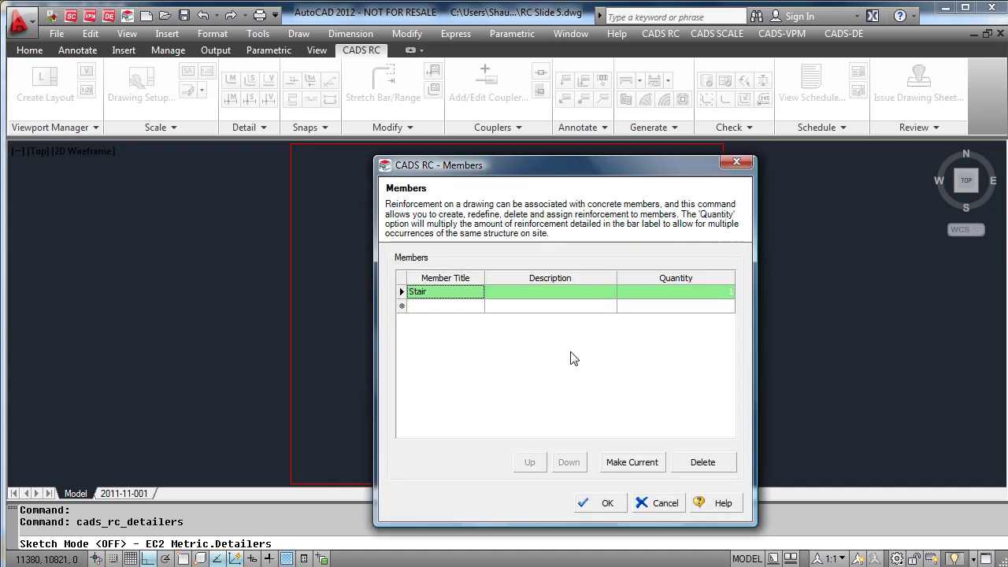
left_click(444, 306)
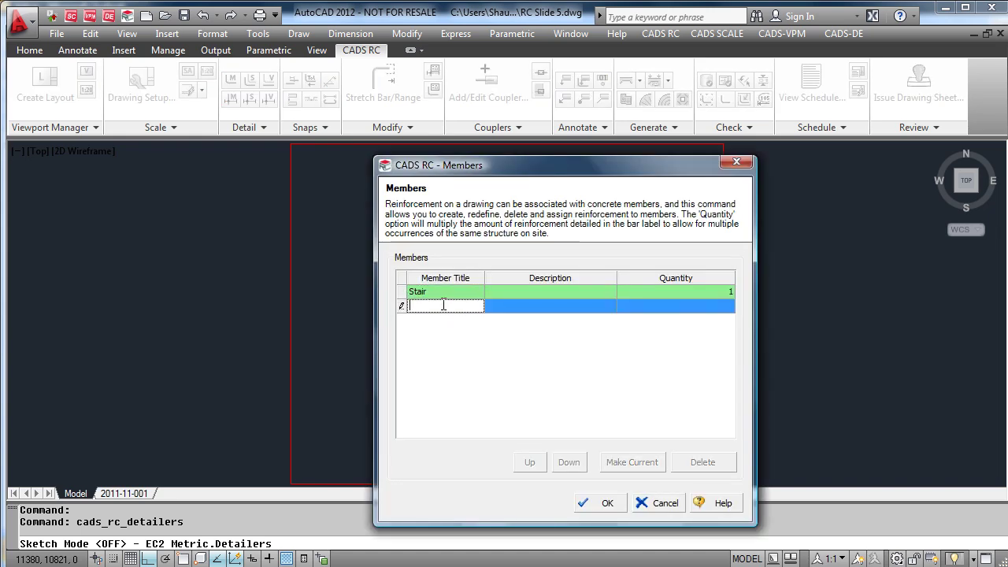
type("Beam")
- Accept the beam dimensions (3500 clear span, 800×500) and H-grade reinforcement
left_click(604, 502)
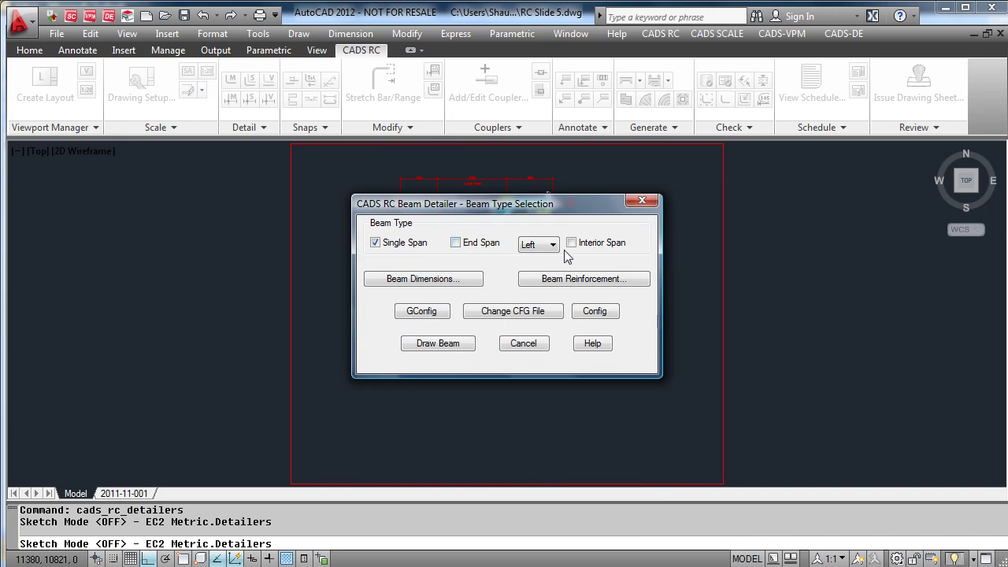
left_click(423, 279)
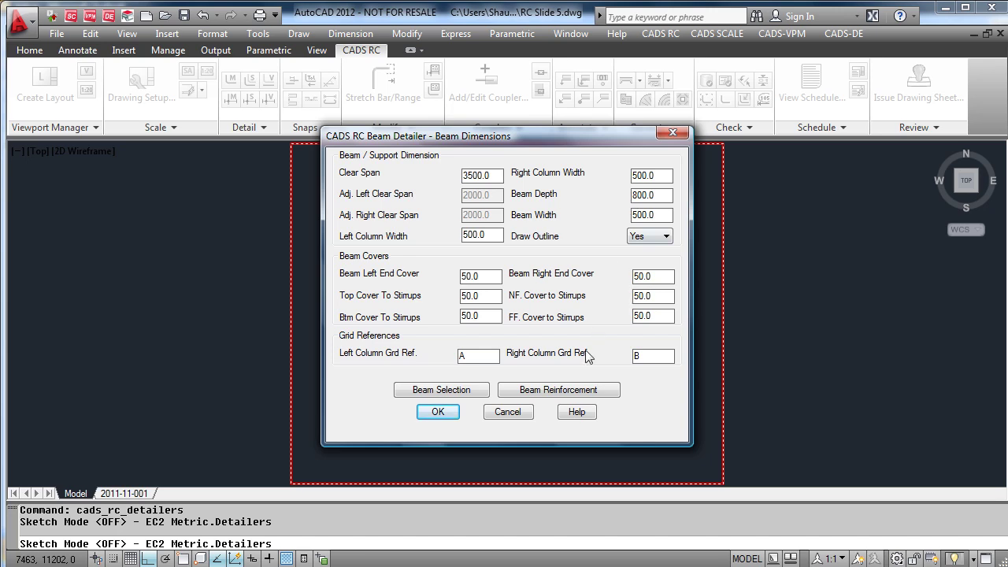
left_click(567, 390)
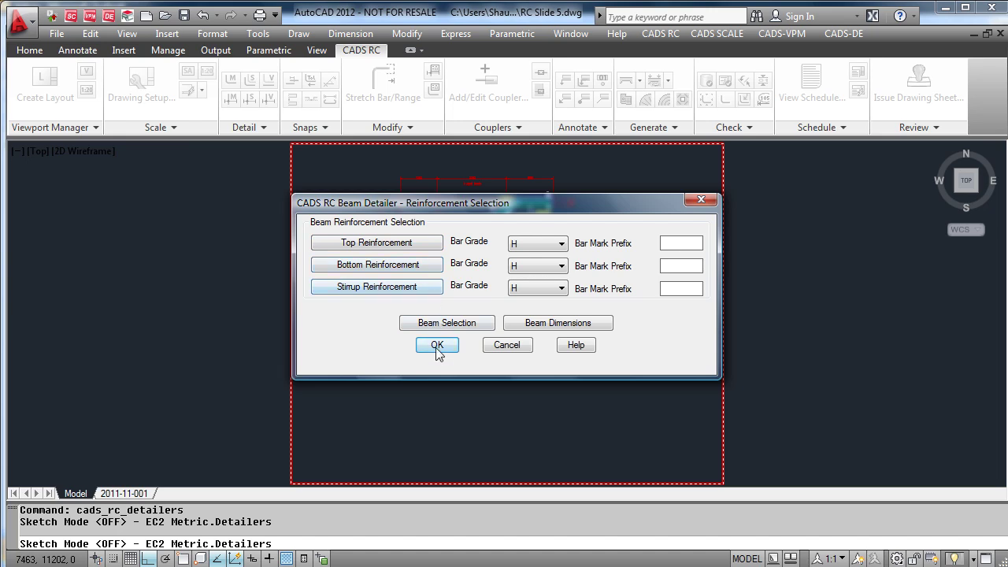
left_click(438, 346)
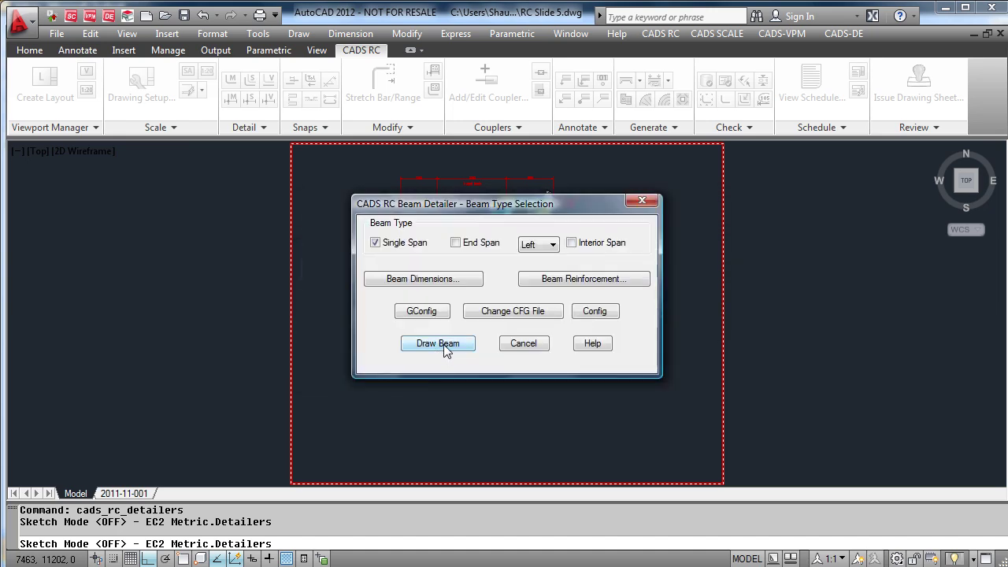
- Draw the single-span beam and move its section to the lower right with Ortho off
left_click(443, 345)
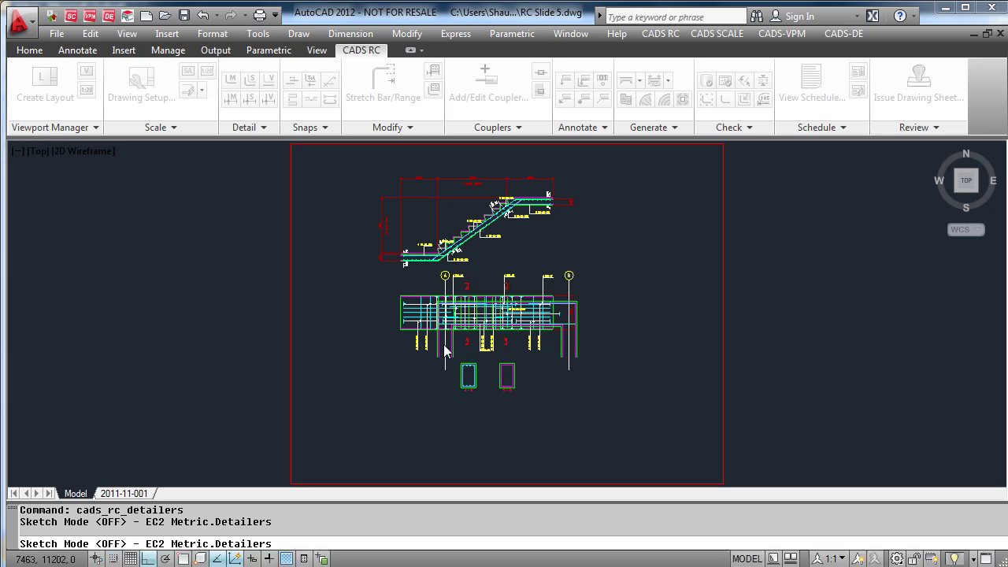
left_click(490, 366)
key("F8")
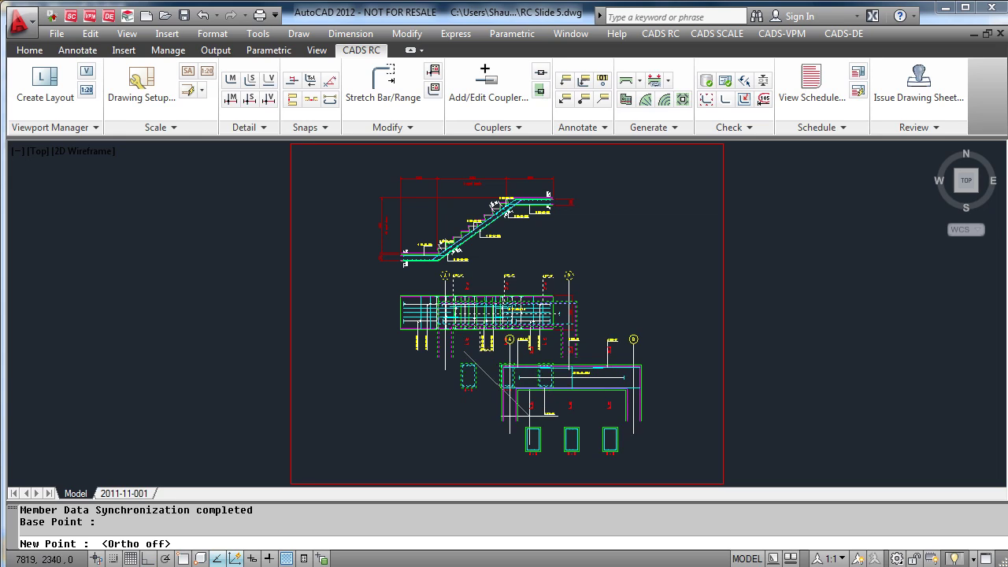
left_click(561, 436)
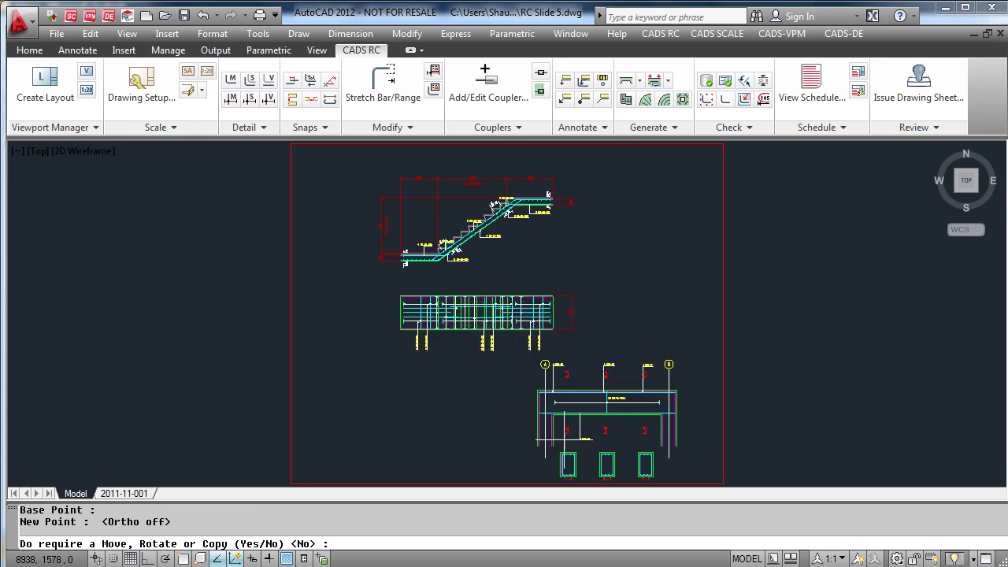
key("Return")
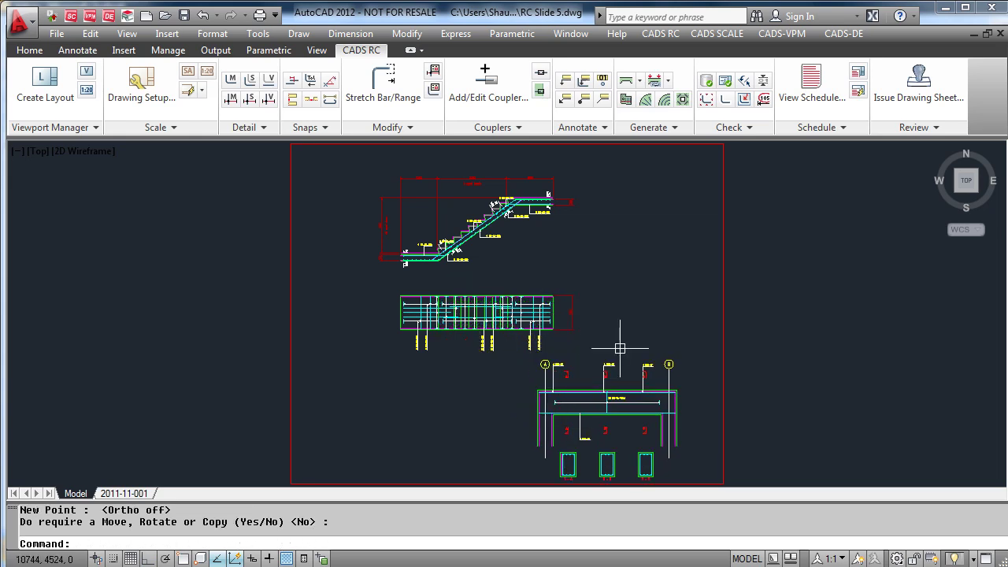
- Start the Pile Cap Detailer and add a Pile Cap member to the members list
left_click(641, 82)
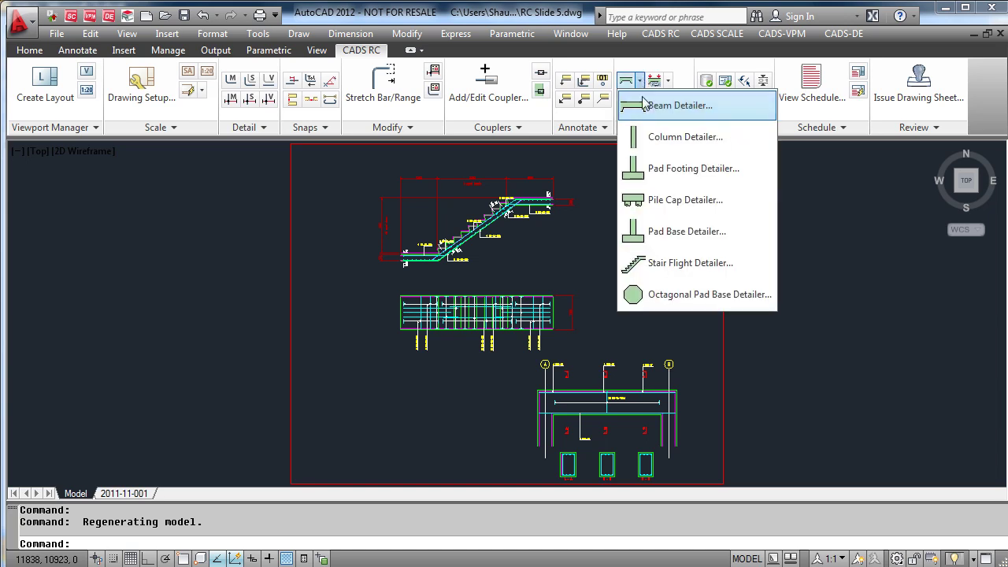
left_click(653, 200)
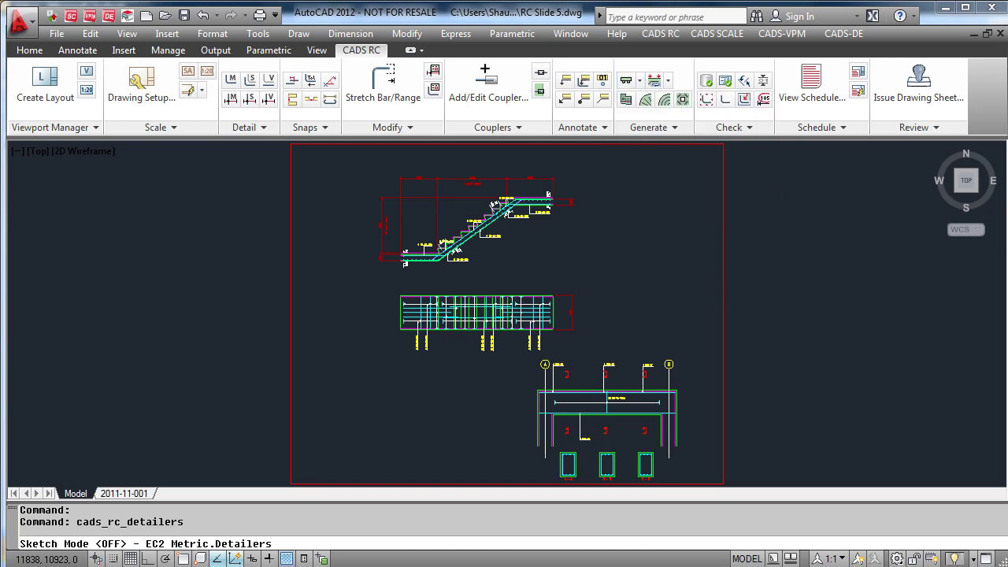
left_click(449, 322)
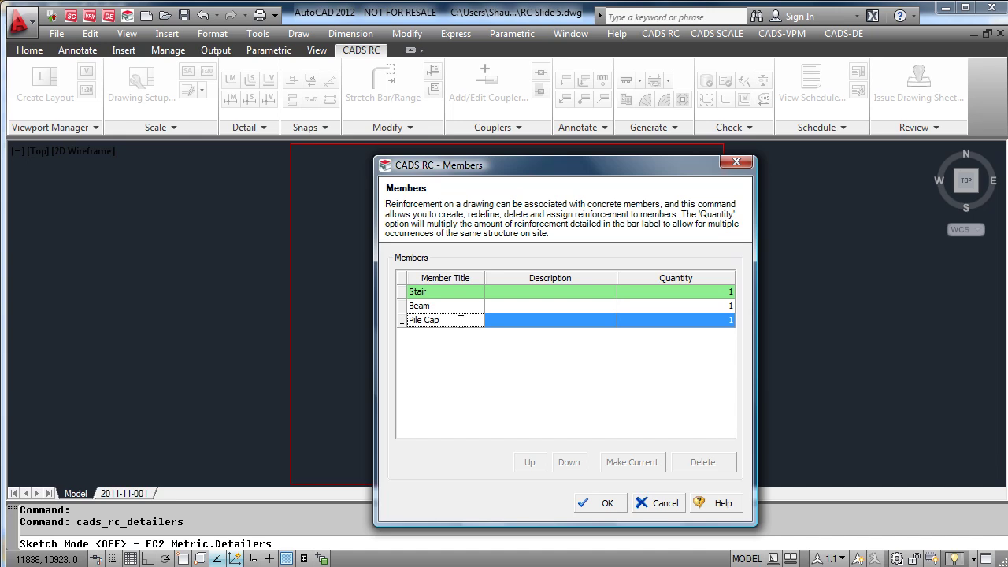
left_click(603, 504)
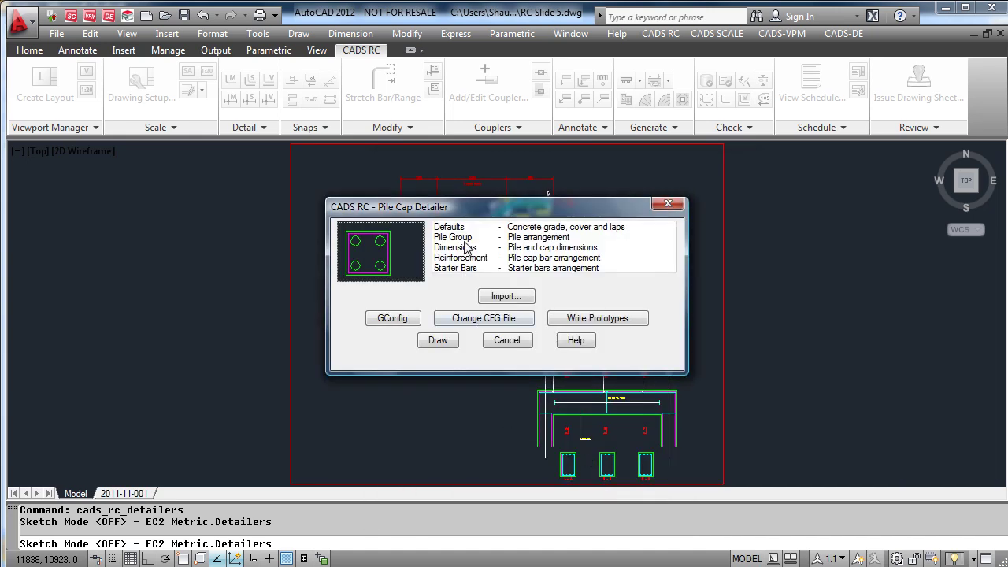
- Configure a four-pile cap, 1350×1350 and 750 deep, with H10 bars at 150
double_click(465, 227)
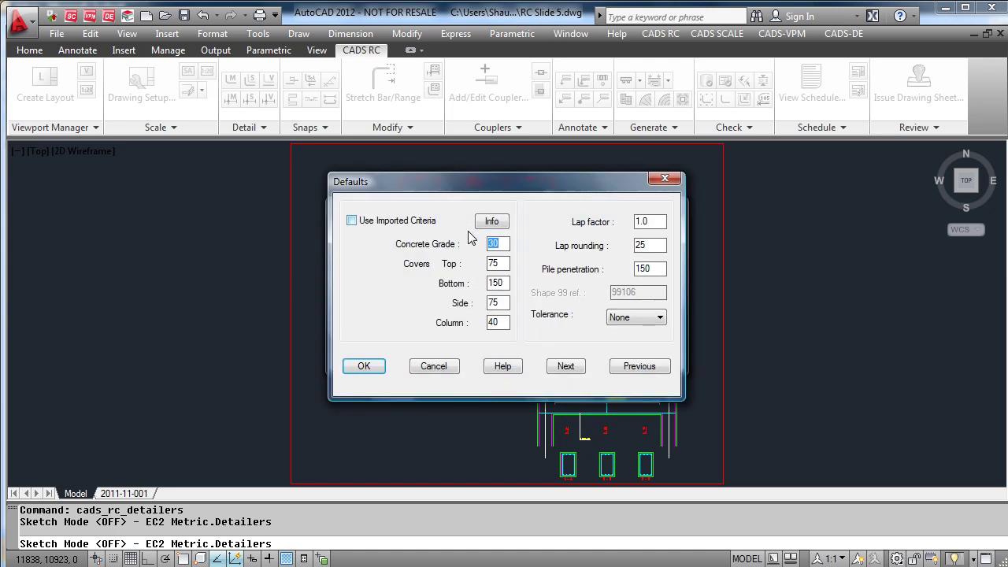
left_click(567, 367)
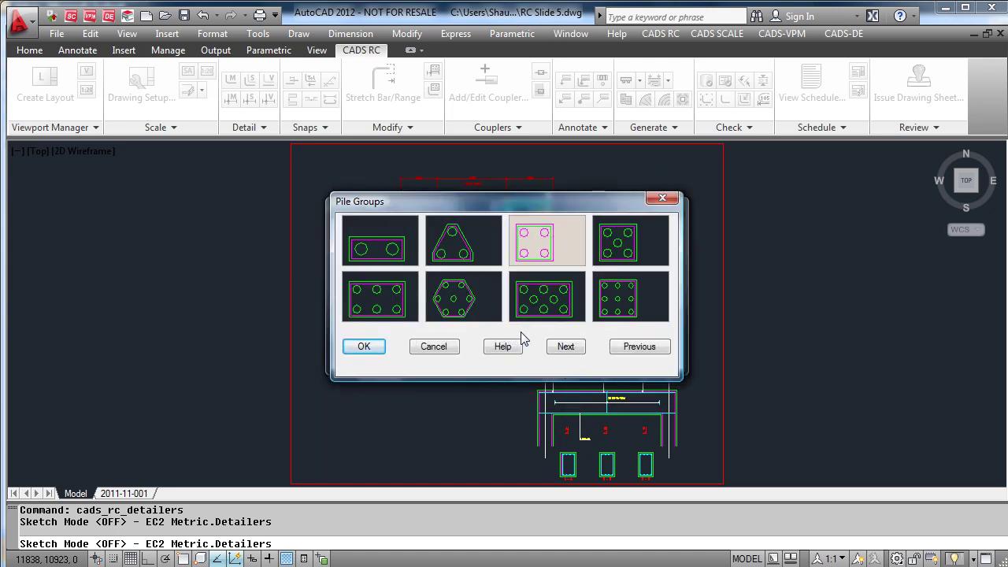
left_click(379, 245)
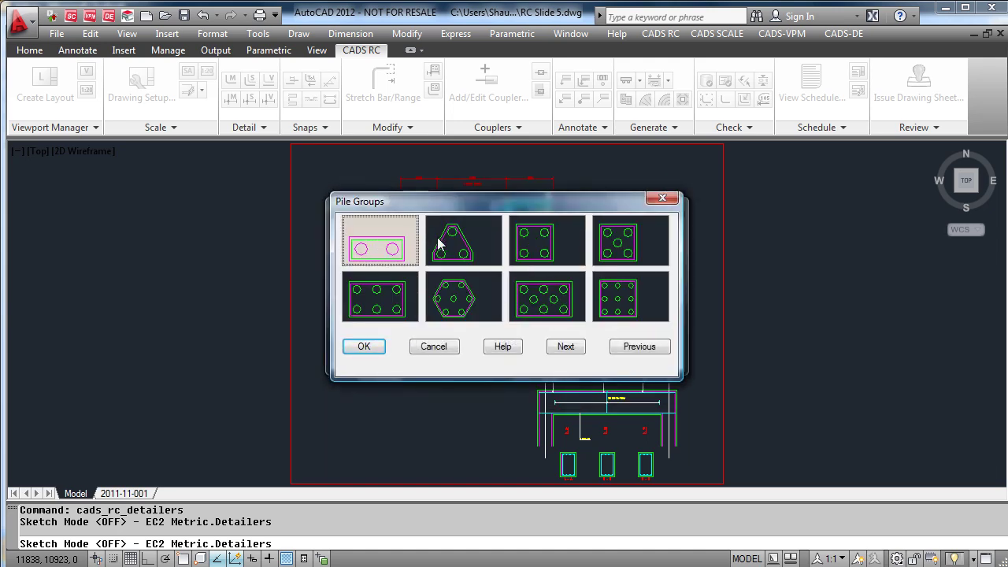
left_click(441, 244)
left_click(540, 249)
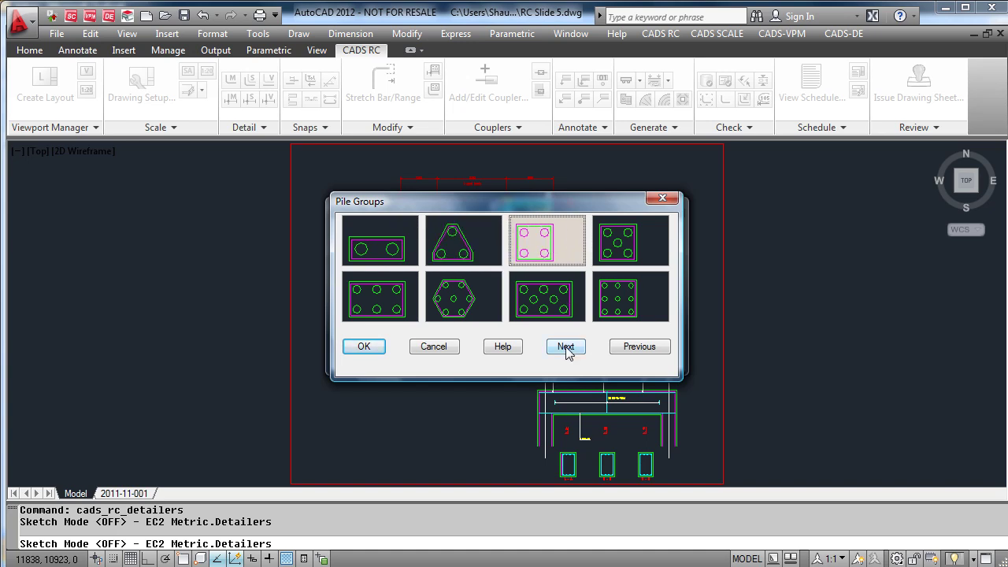
left_click(567, 347)
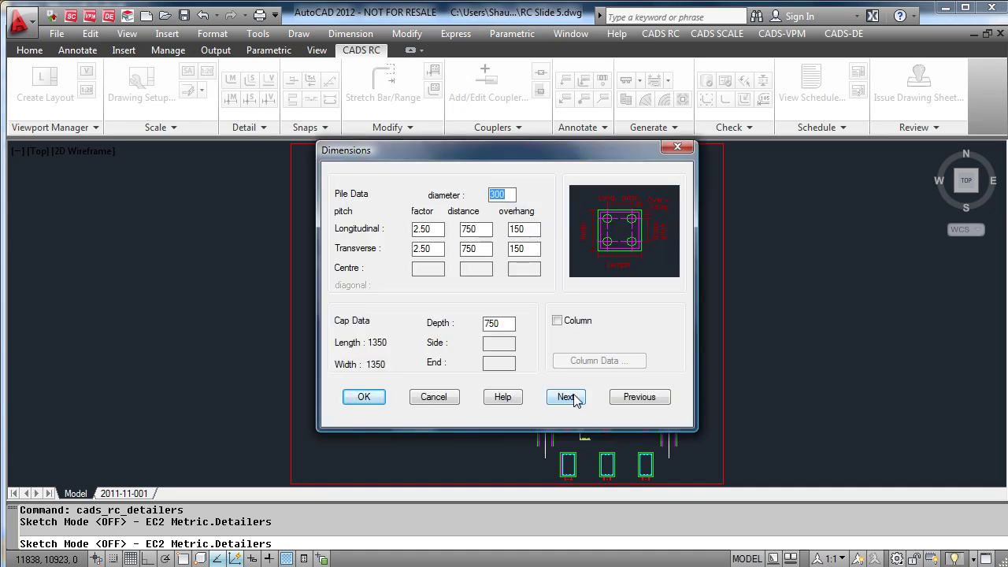
left_click(574, 395)
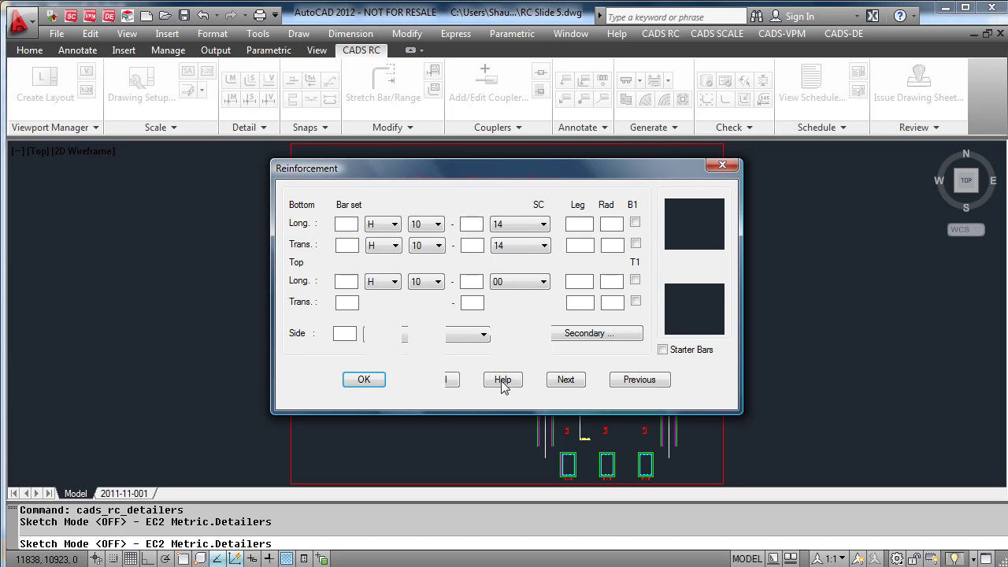
left_click(567, 380)
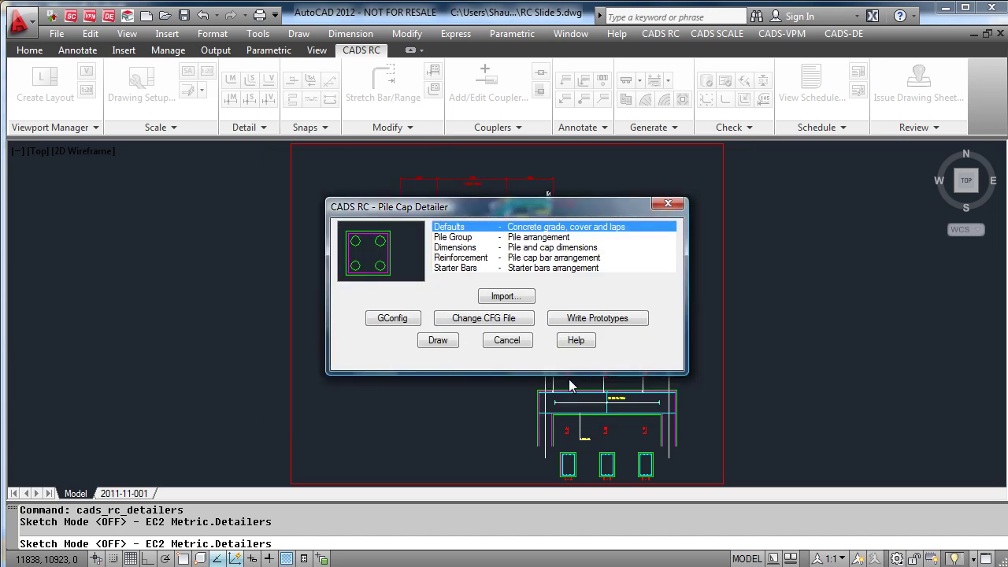
- Draw the four-pile cap plan and place its section below the plan
left_click(438, 340)
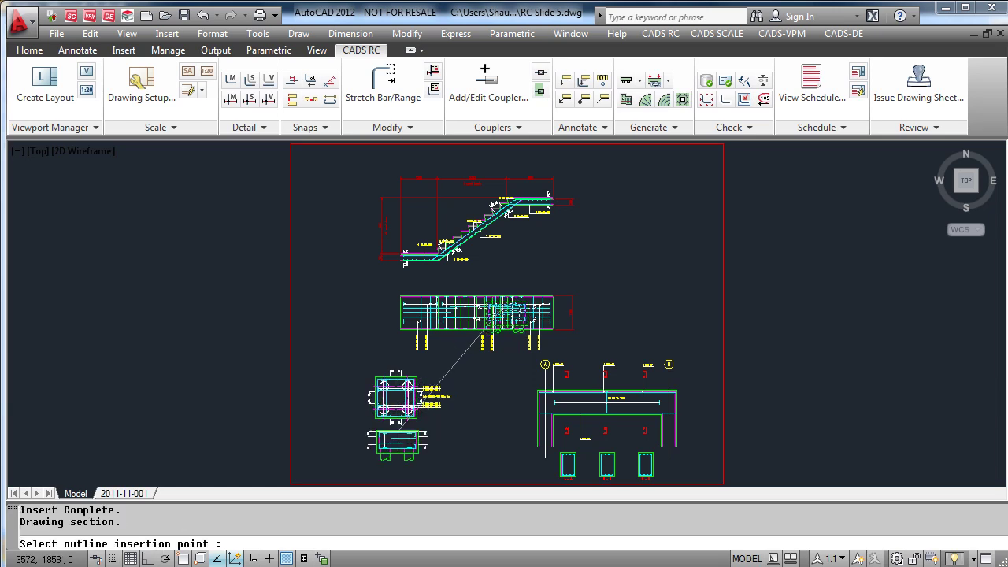
left_click(396, 434)
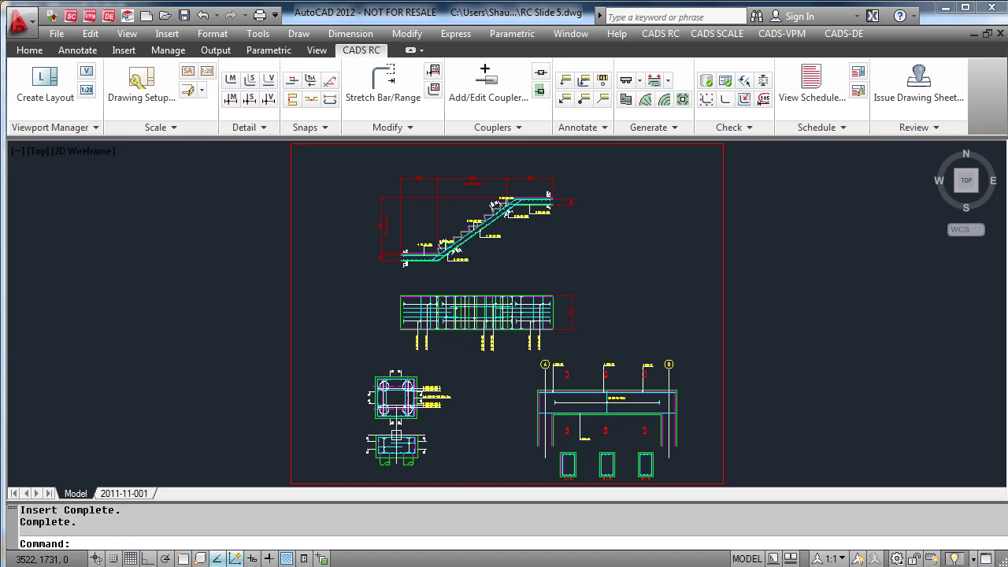
- Zoom and pan onto the four-pile cap plan and section showing the H10 bar labels
scroll(522, 277, "up", 3)
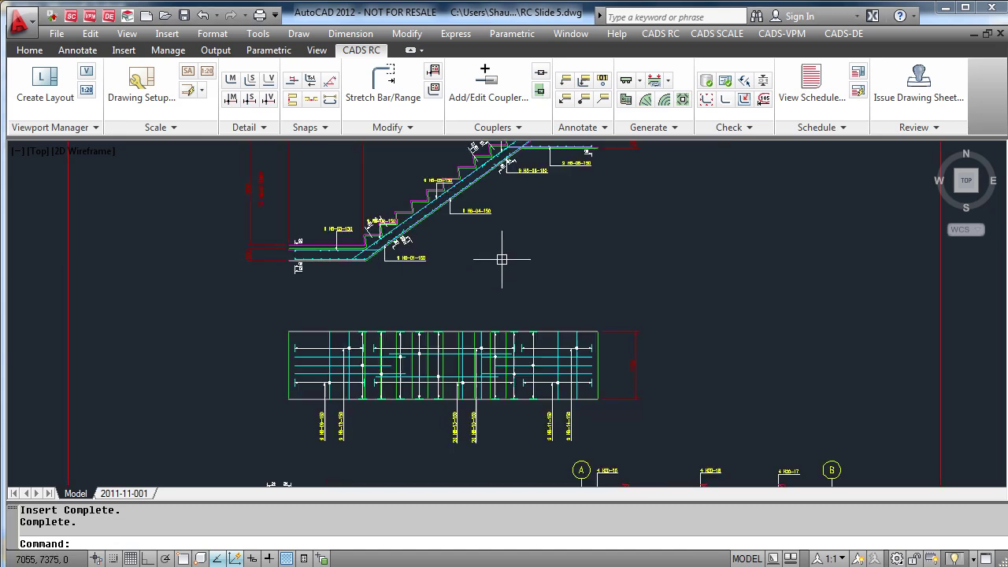
mouse_move(501, 275)
middle_mouse_down()
mouse_move(520, 324)
mouse_move(580, 130)
middle_mouse_up()
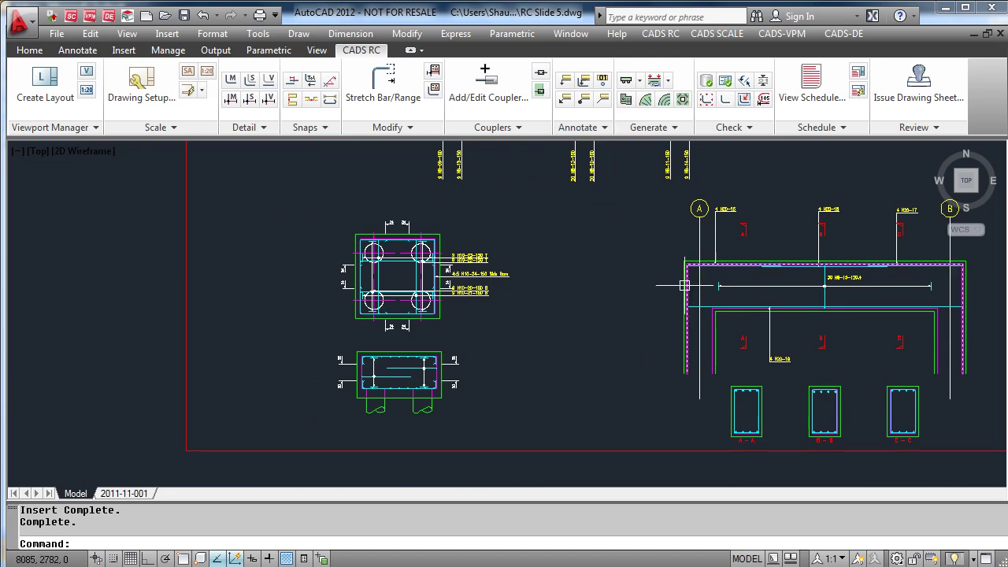
scroll(512, 285, "up", 2)
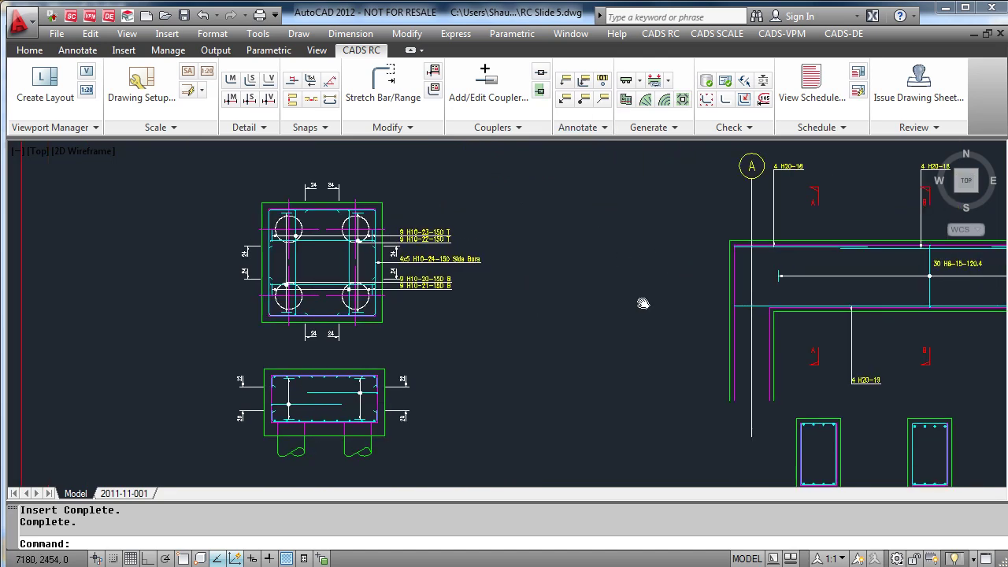